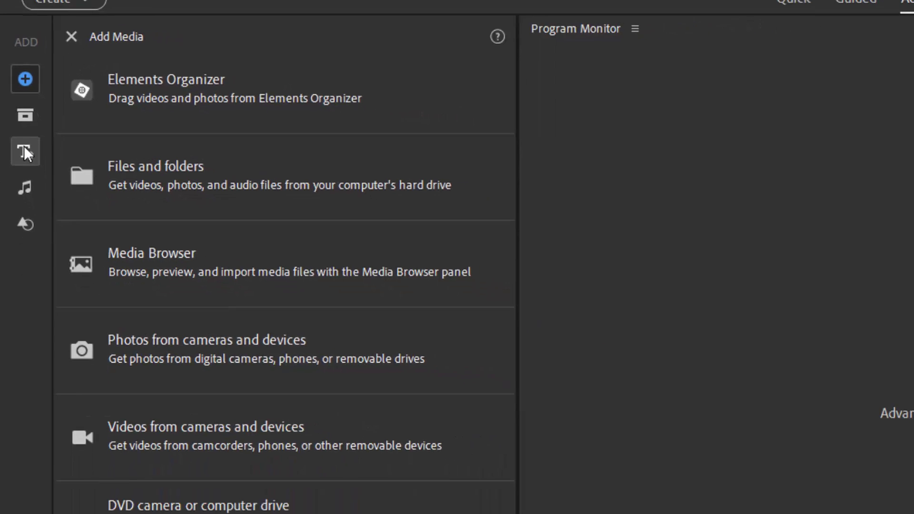
Step: Browse the Titles and Shapes templates, including Adobe Stock, then go back to My Templates
left_click(25, 150)
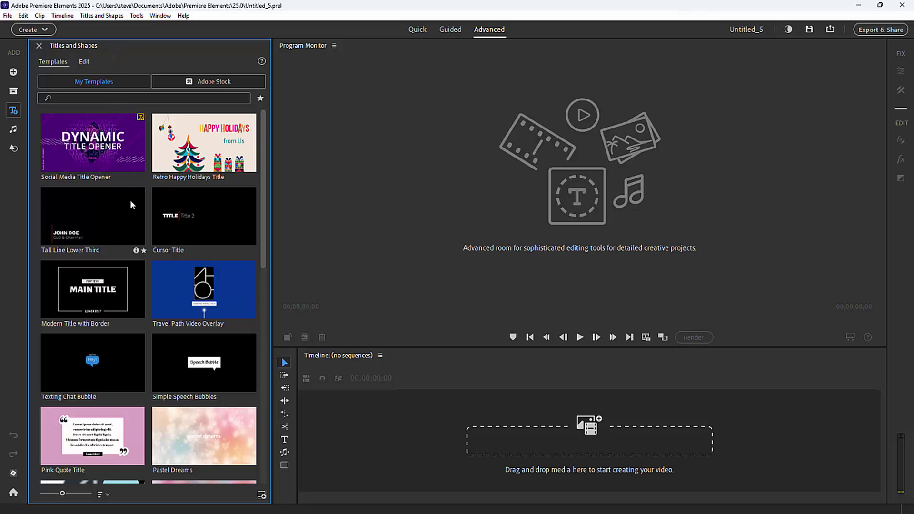
scroll(130, 204, "down", 1)
scroll(132, 205, "down", 7)
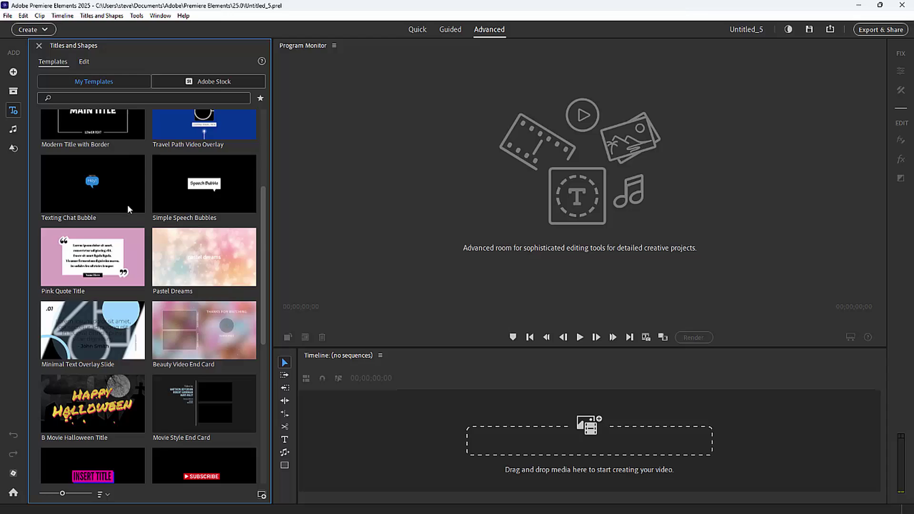
scroll(126, 208, "up", 7)
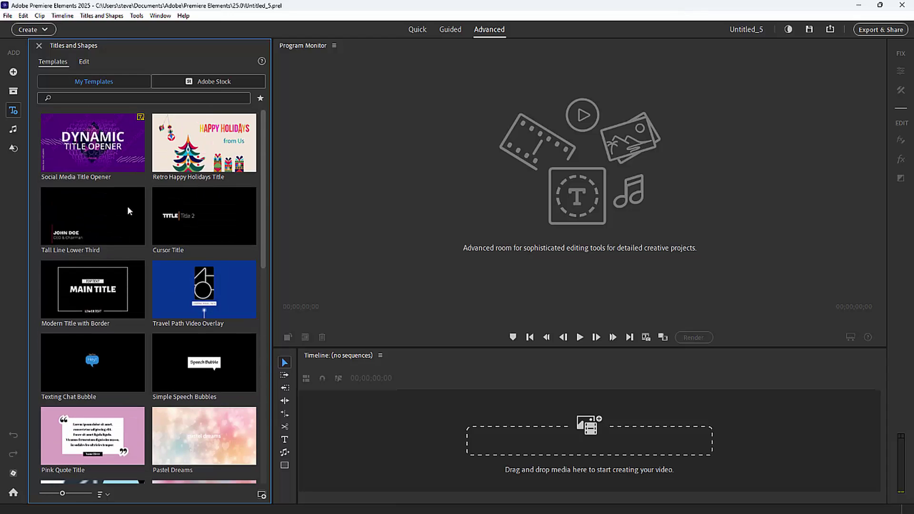
mouse_move(114, 134)
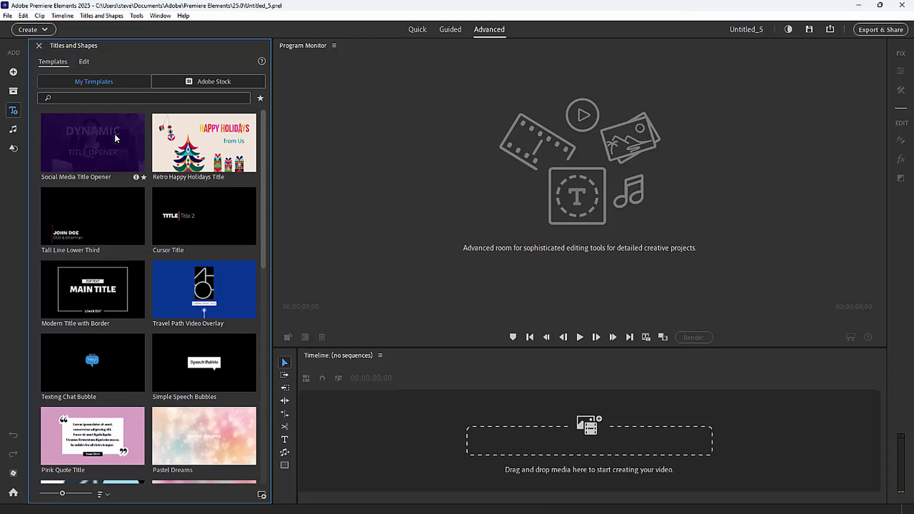
left_click(173, 80)
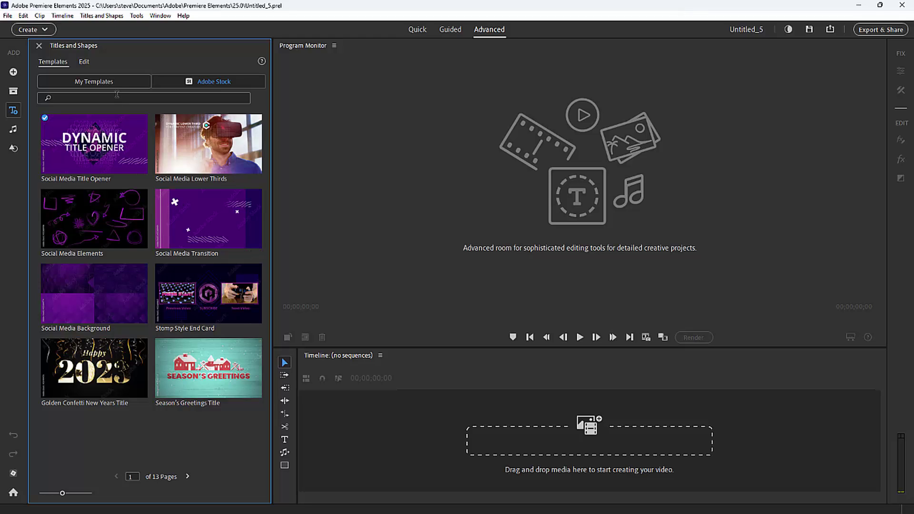
left_click(108, 82)
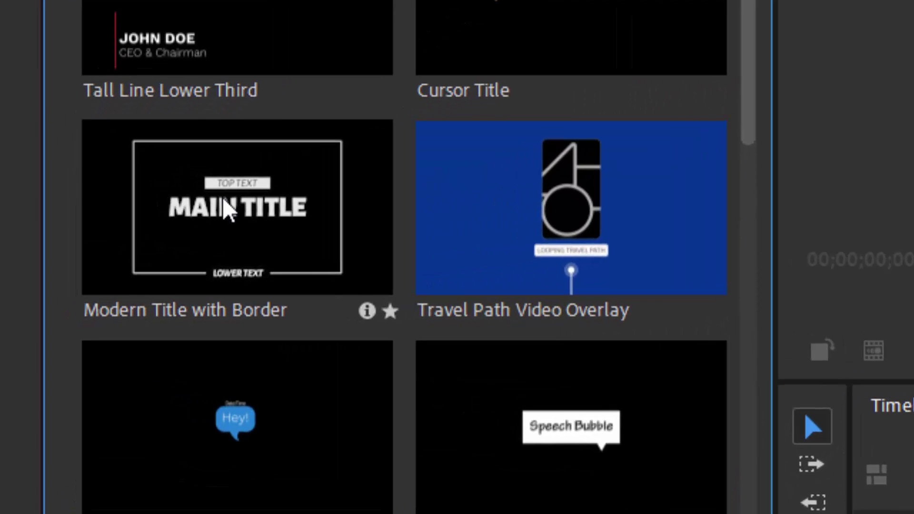
Step: Place the Modern Title with Border template on the Video 1 track and play it
left_click_drag(223, 198, 913, 513)
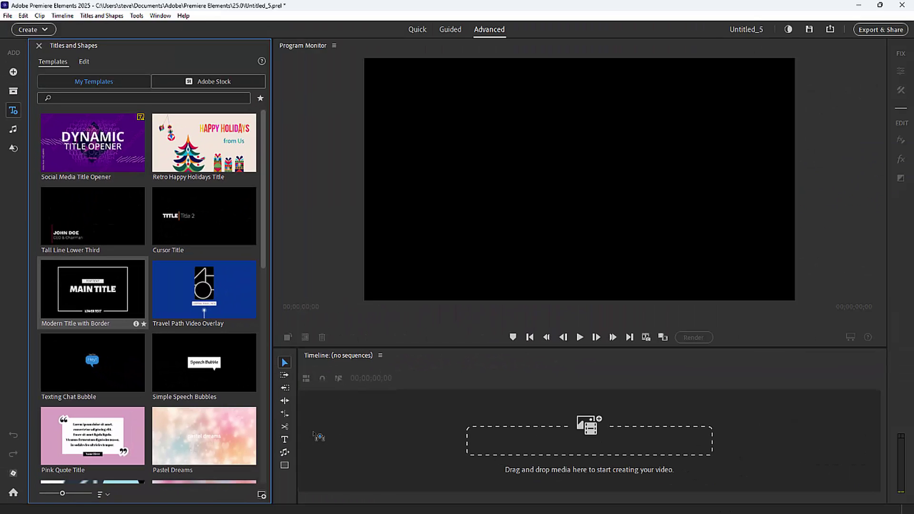
left_click_drag(318, 436, 324, 435)
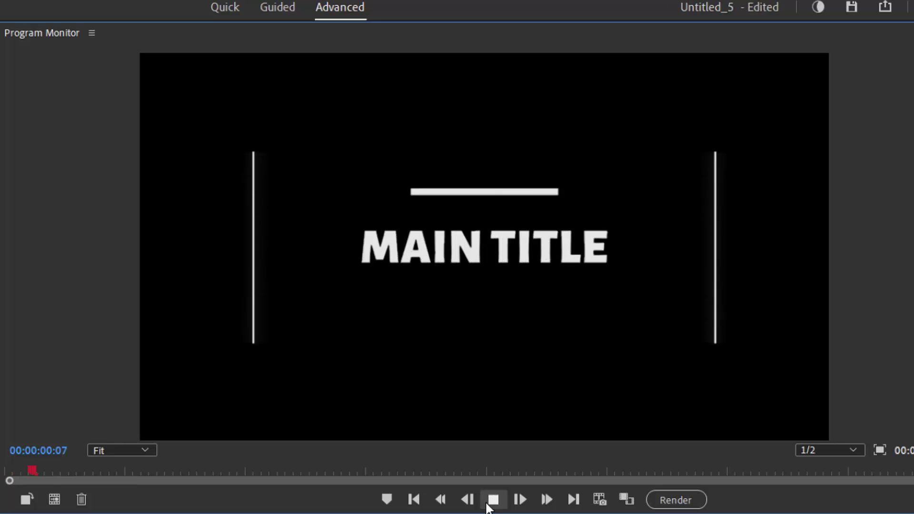
left_click(493, 500)
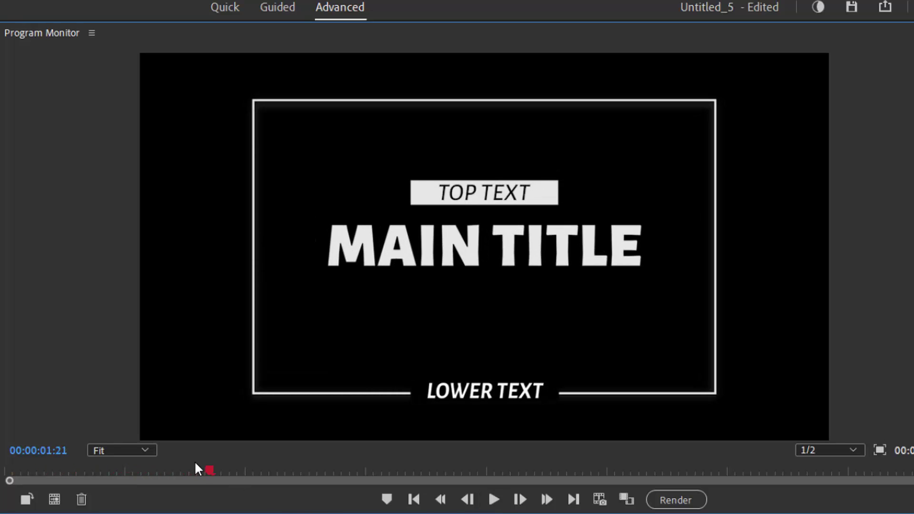
Step: Scrub the animation from the start to watch MAIN TITLE grow and the border open
left_click_drag(209, 472, 11, 470)
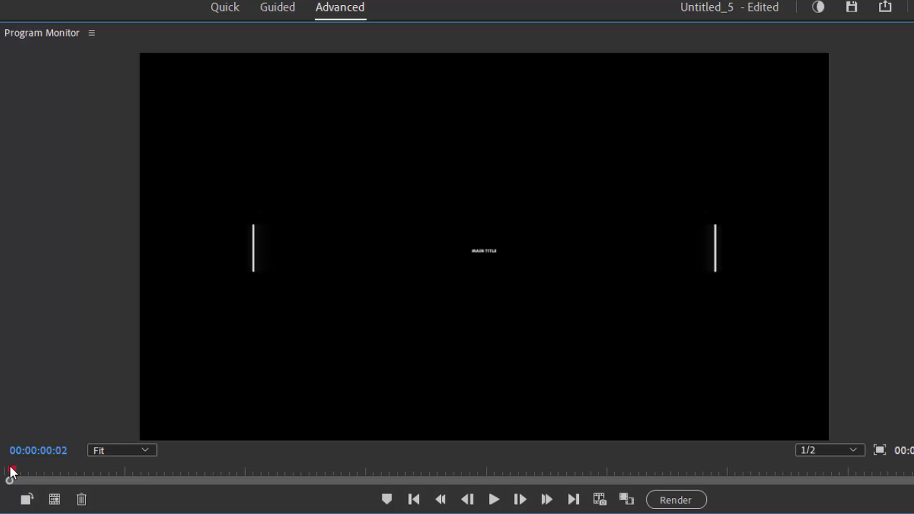
left_click_drag(14, 469, 19, 471)
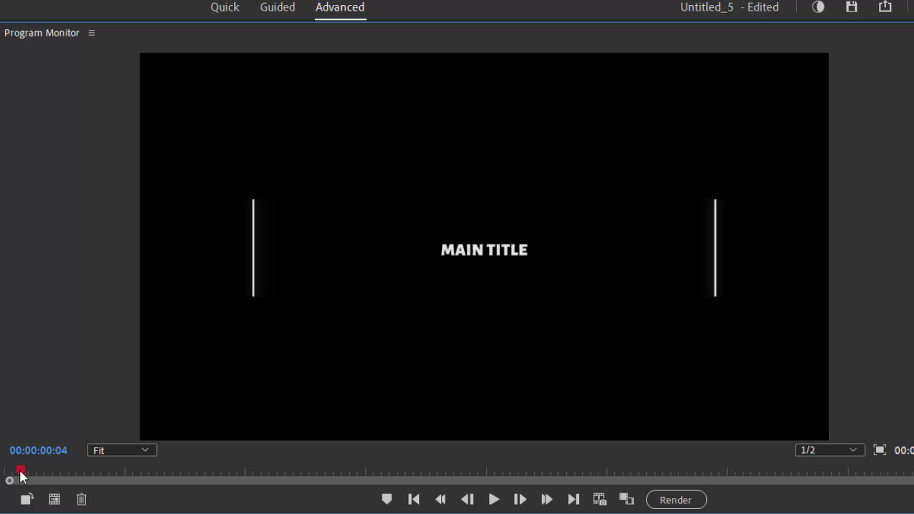
left_click_drag(20, 471, 60, 478)
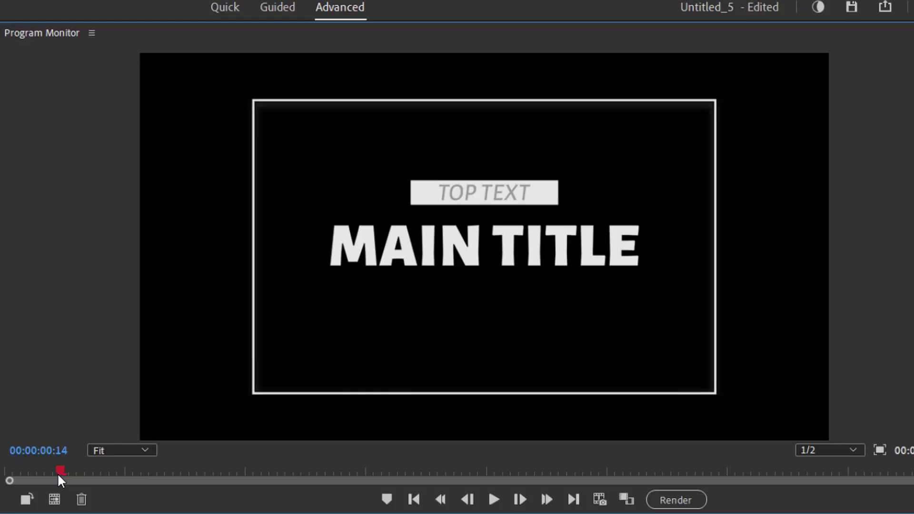
left_click_drag(61, 472, 109, 479)
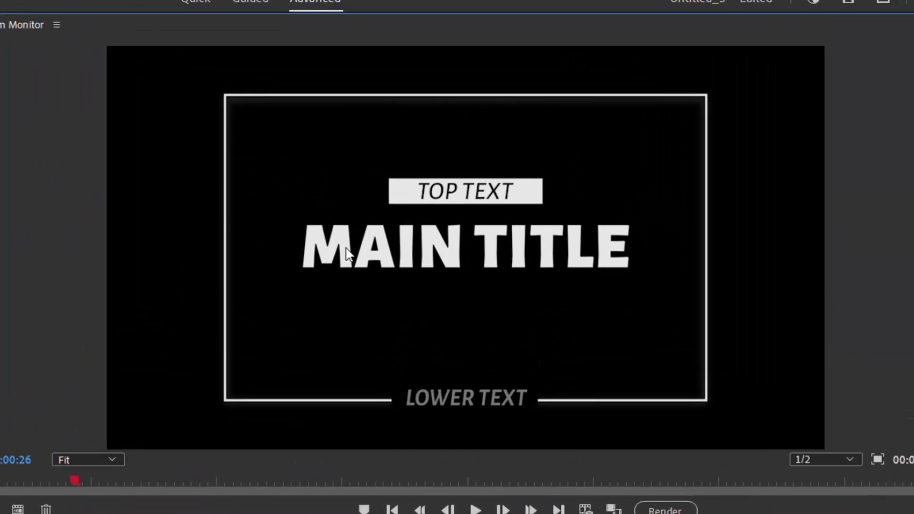
Step: Replace the MAIN TITLE text with 'FLYING'
key("t")
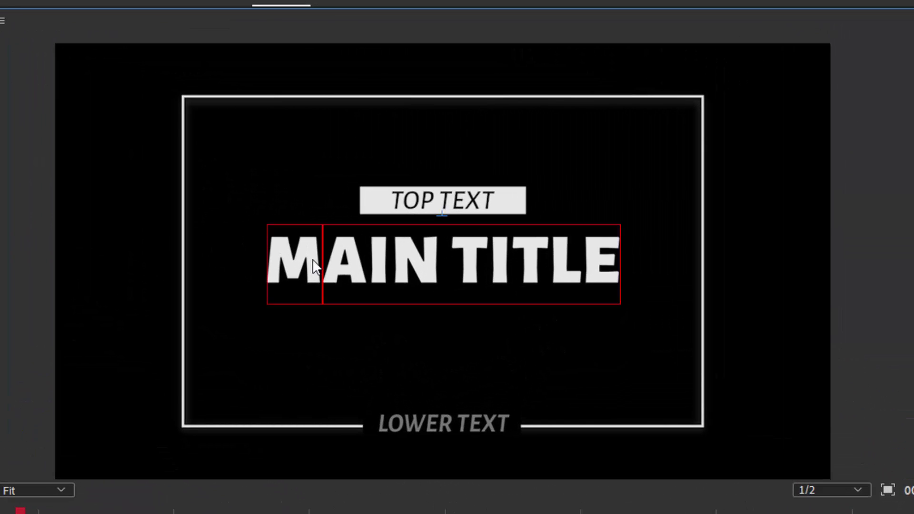
left_click_drag(283, 256, 638, 300)
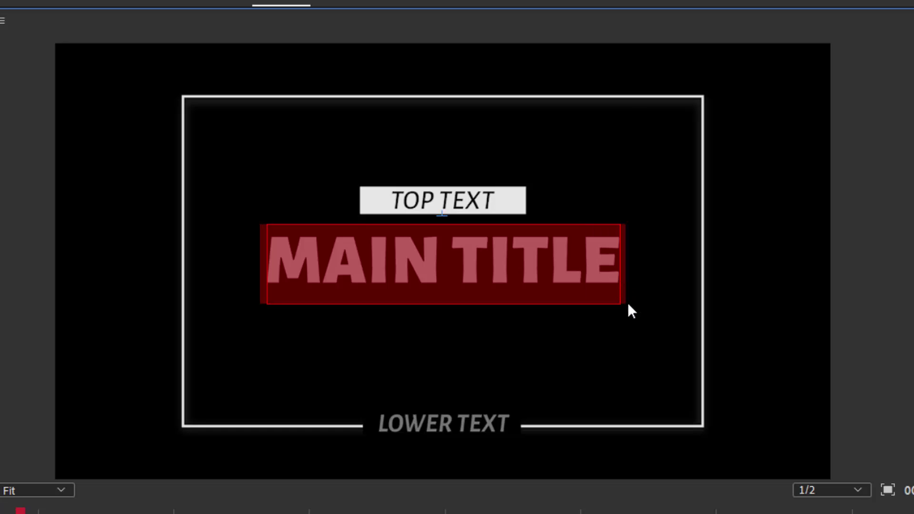
type("FLYING")
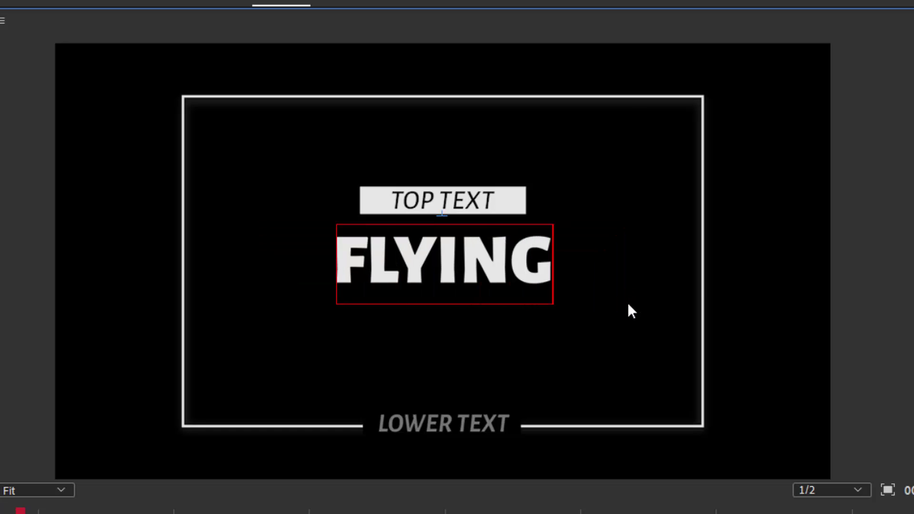
left_click(508, 200)
Step: Replace the TOP TEXT line with the presenter's surname followed by 'PRESENTS'
left_click(492, 201)
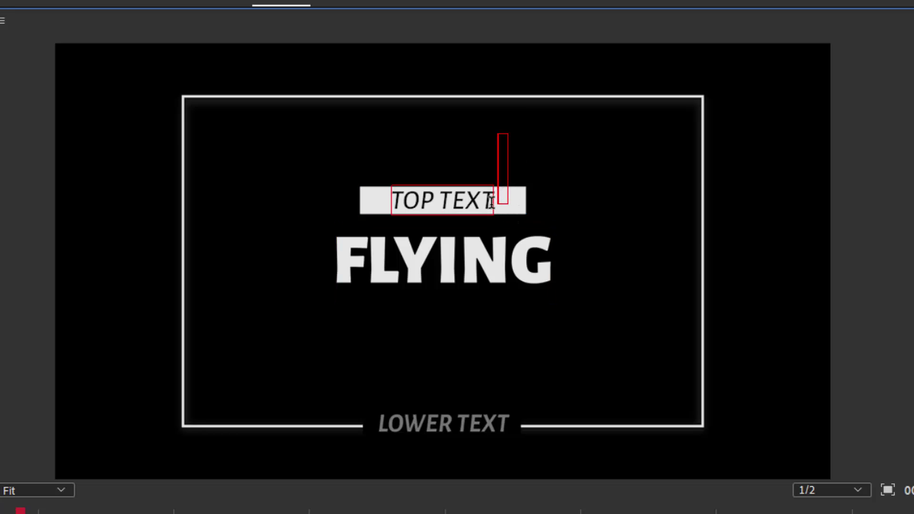
left_click_drag(492, 200, 346, 200)
type("GRISETTI PRESENTS")
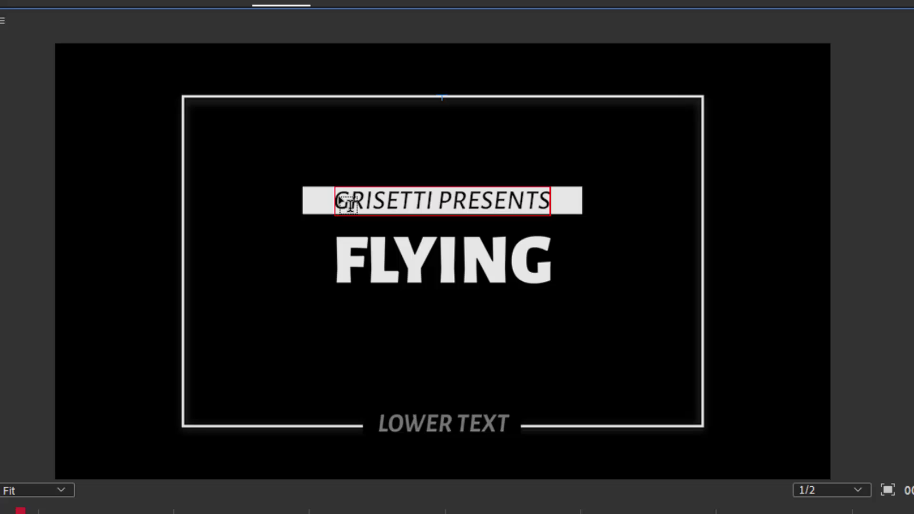
left_click(326, 188)
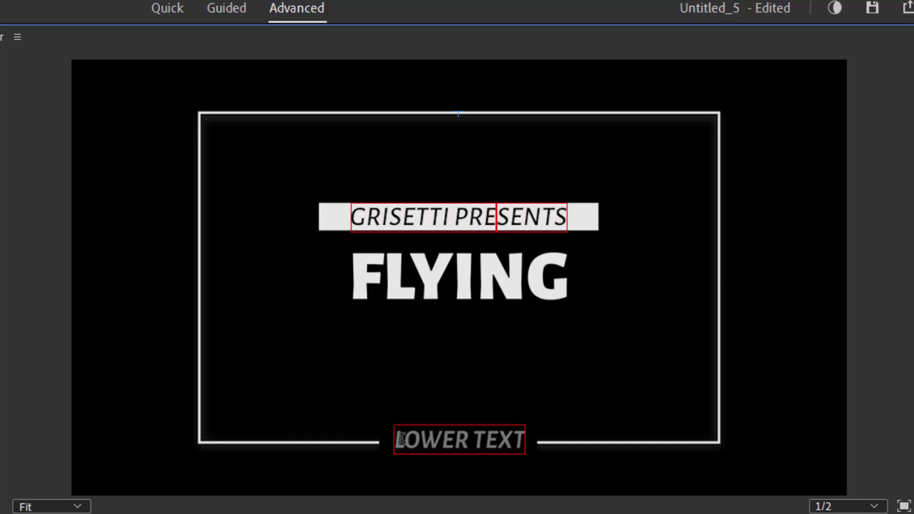
Step: Replace the LOWER TEXT placeholder with the film credit line 'A [director's name] FILM'
left_click_drag(399, 439, 544, 437)
type("A STEVE GRISETT")
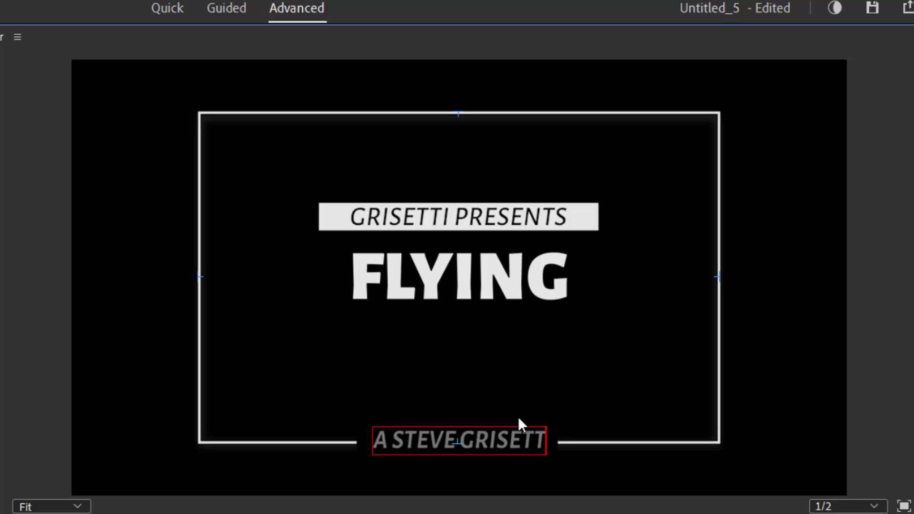
type("I FILM")
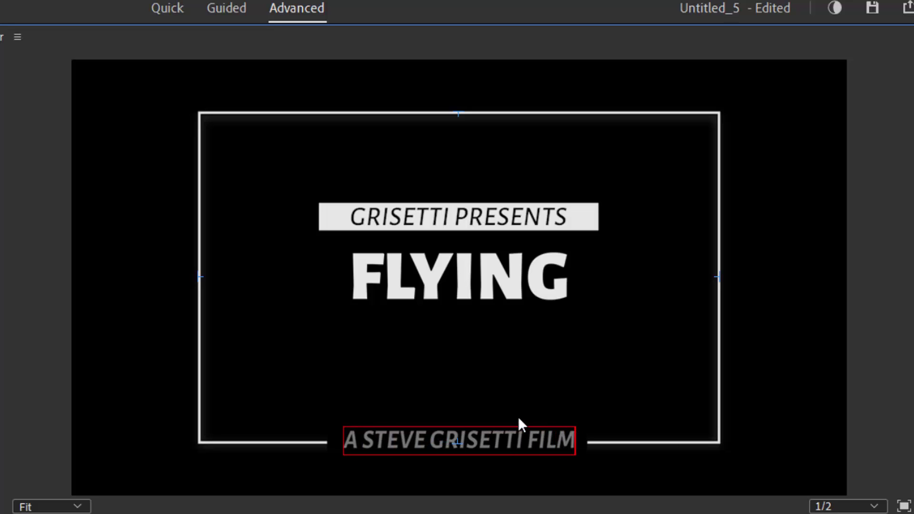
left_click(547, 477)
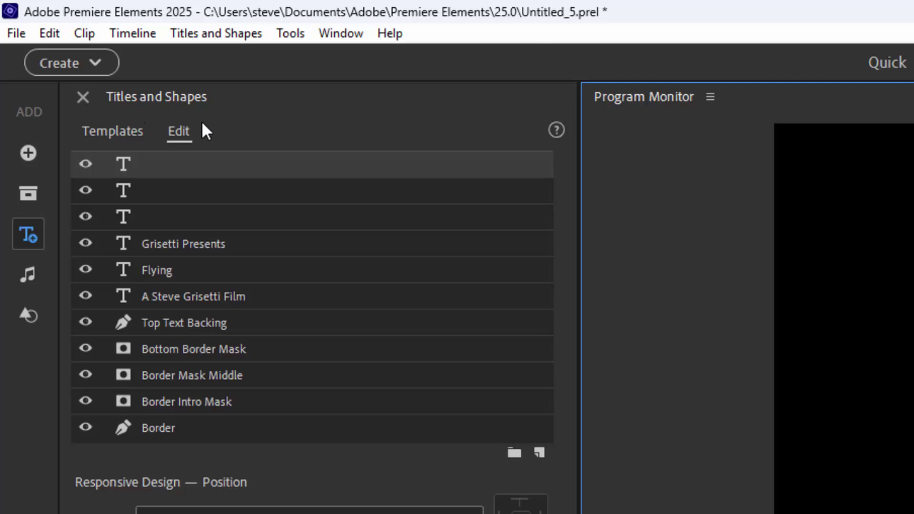
Step: Change the Border layer's stroke colour from white to bright green
left_click(177, 428)
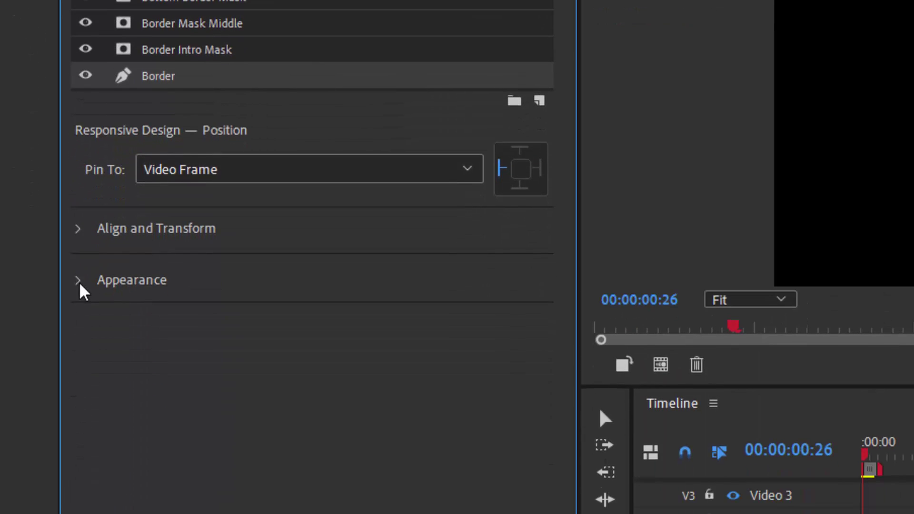
left_click(78, 282)
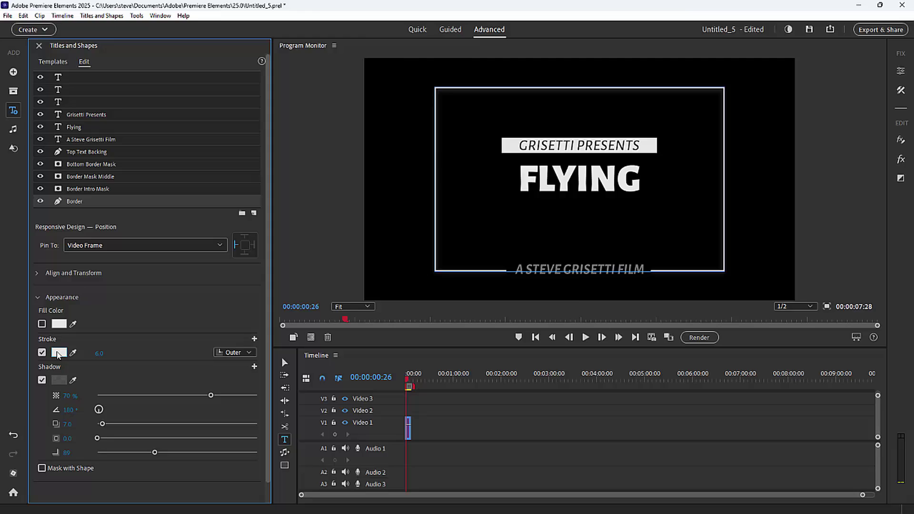
left_click(59, 352)
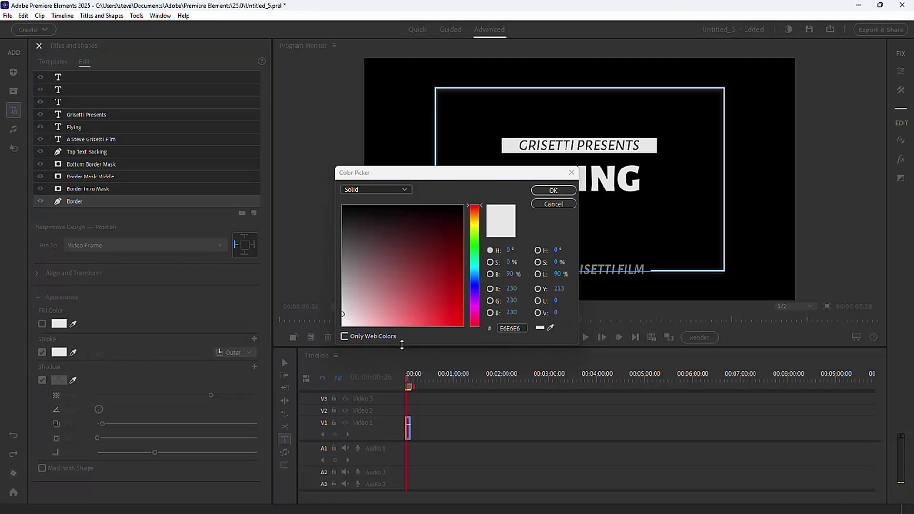
left_click(475, 256)
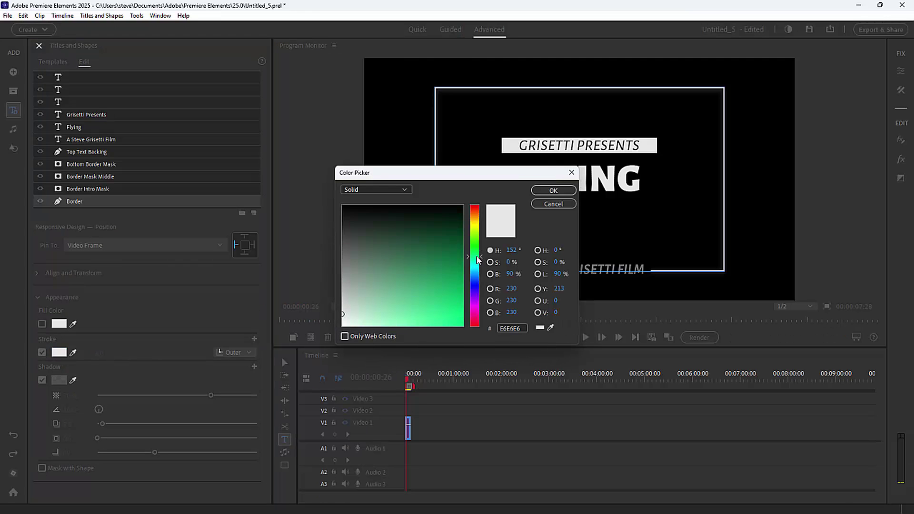
left_click(452, 304)
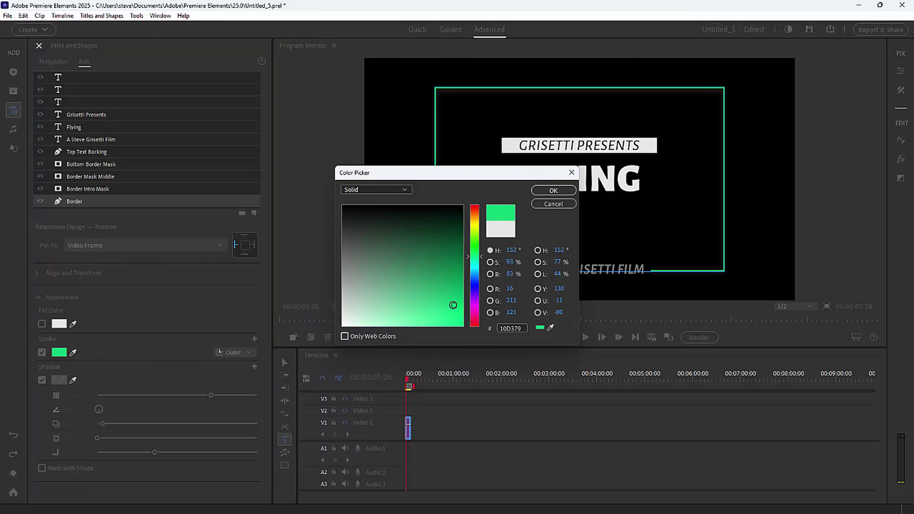
left_click(553, 191)
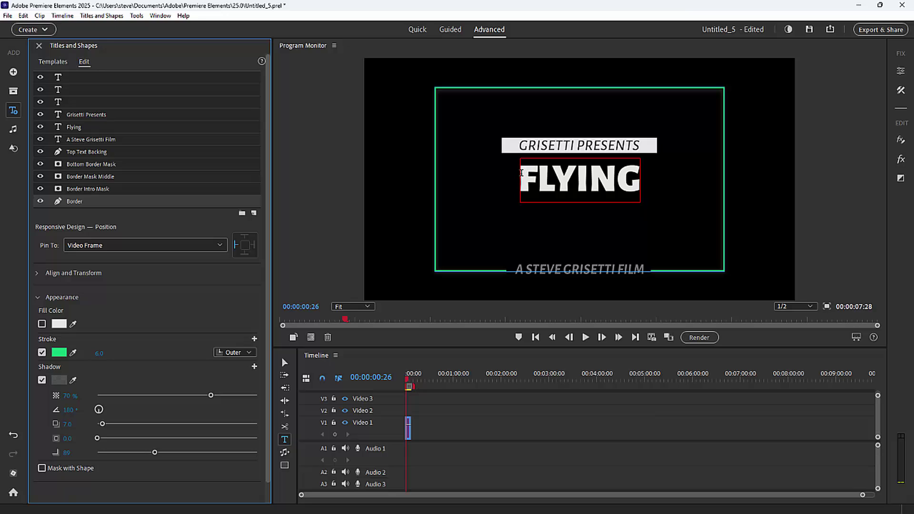
Step: Set the FLYING text fill to the yellow-green 98AB2F
left_click_drag(521, 172, 651, 188)
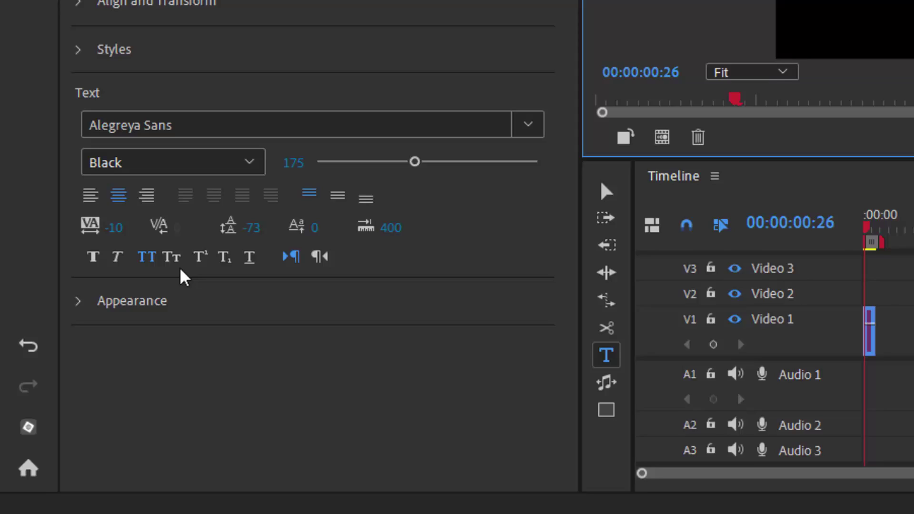
left_click(88, 286)
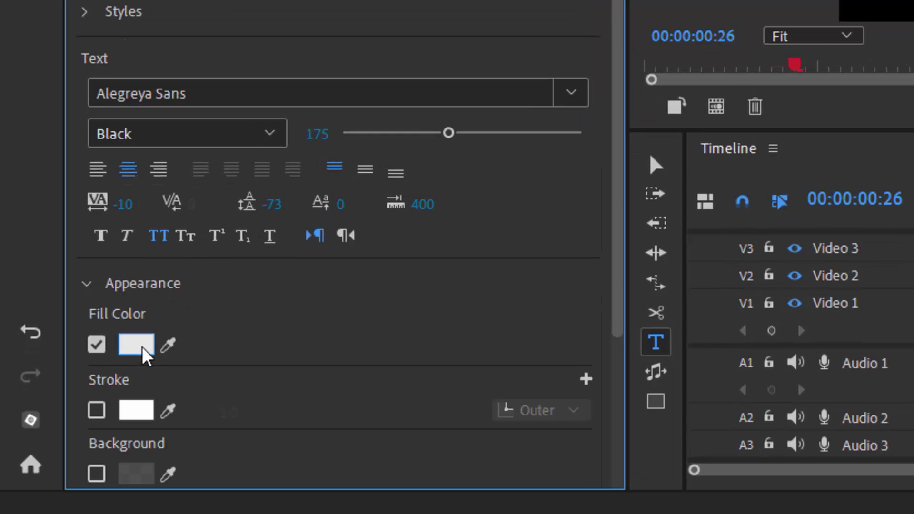
left_click(147, 351)
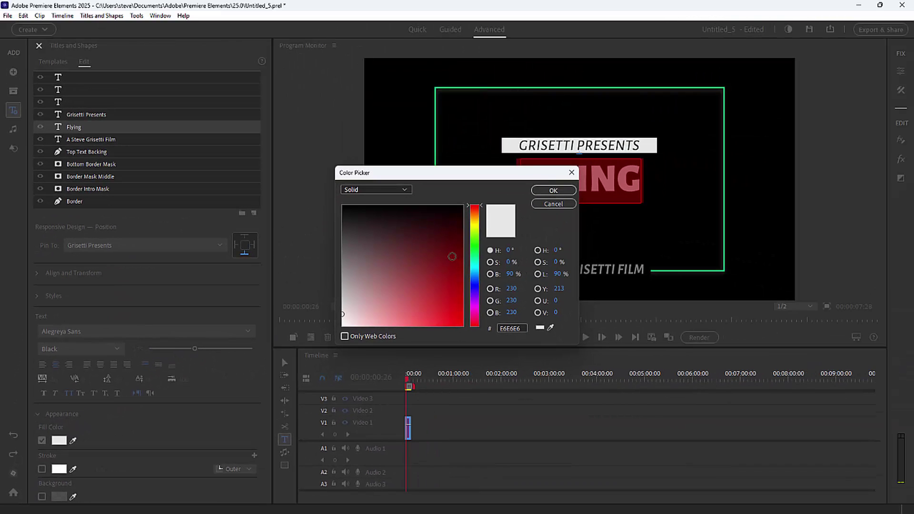
left_click(474, 227)
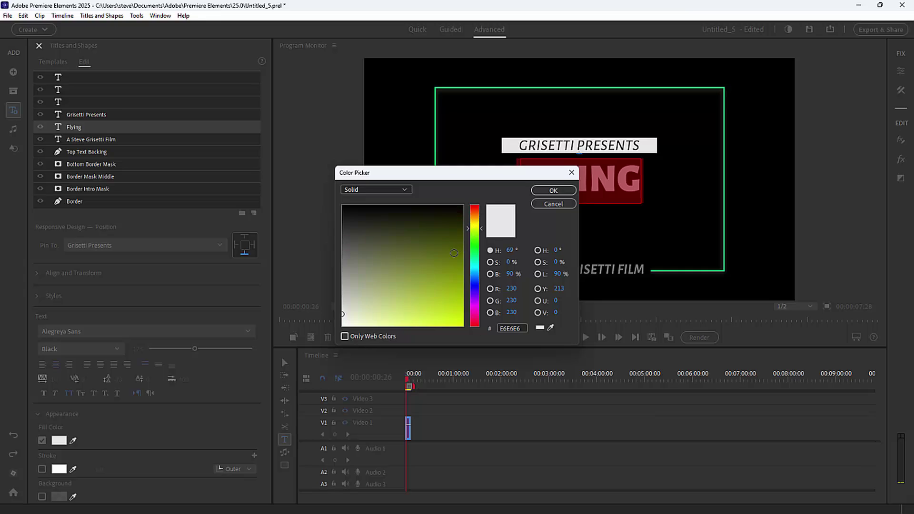
left_click(454, 254)
left_click(437, 281)
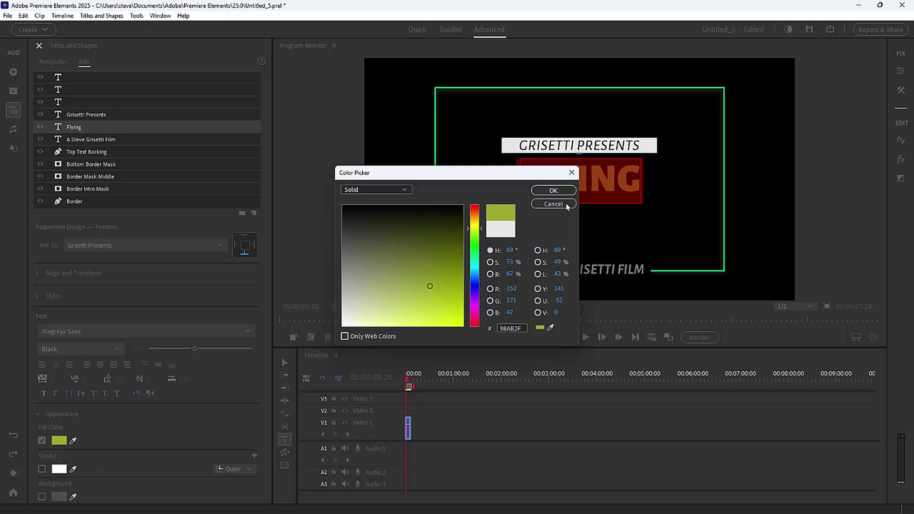
left_click(551, 189)
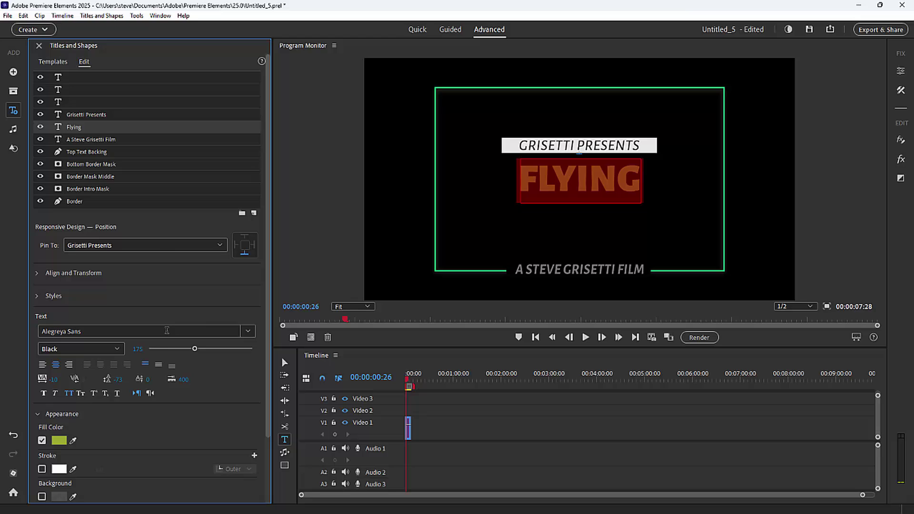
left_click(408, 386)
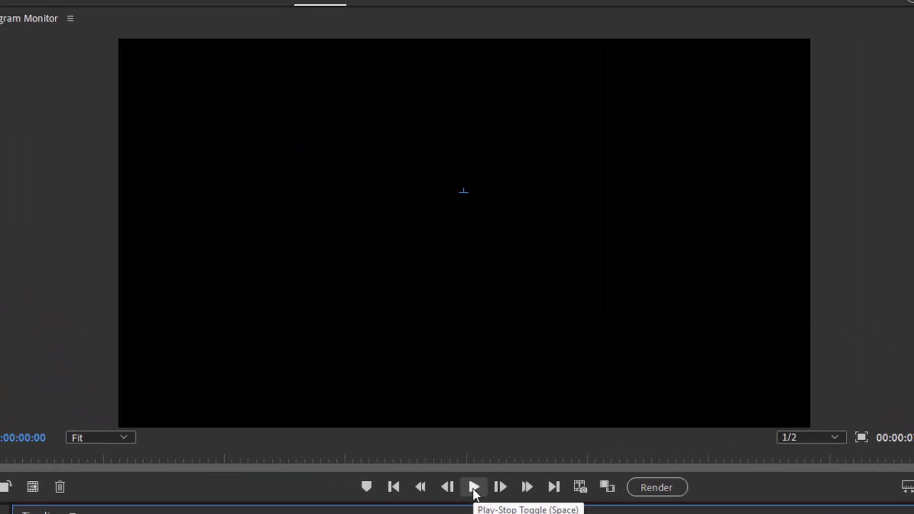
left_click(472, 486)
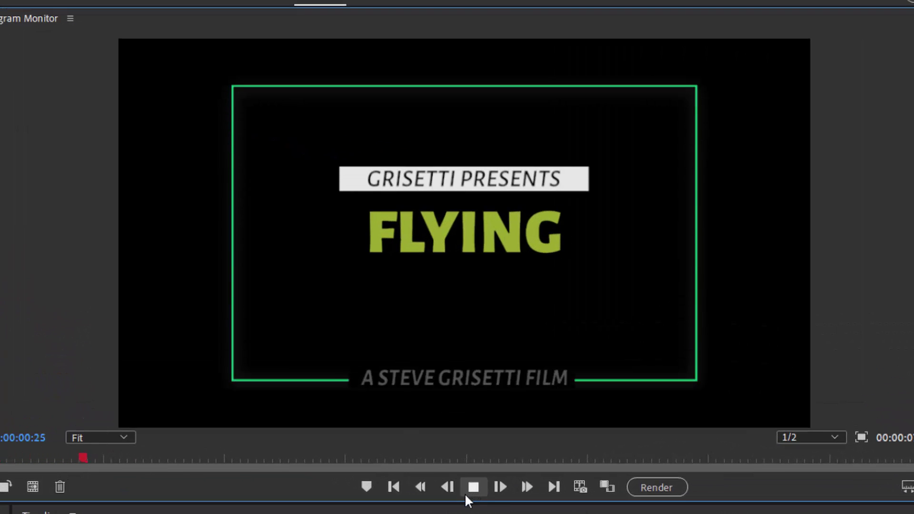
left_click(471, 489)
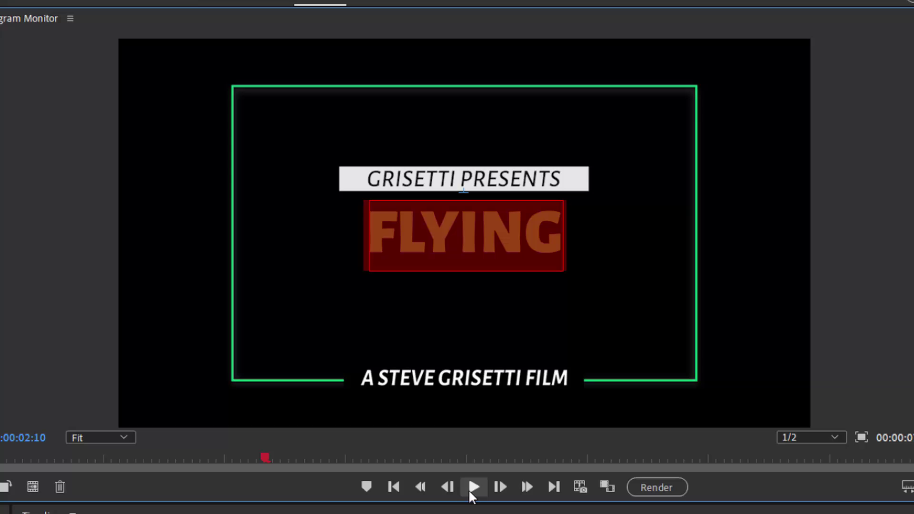